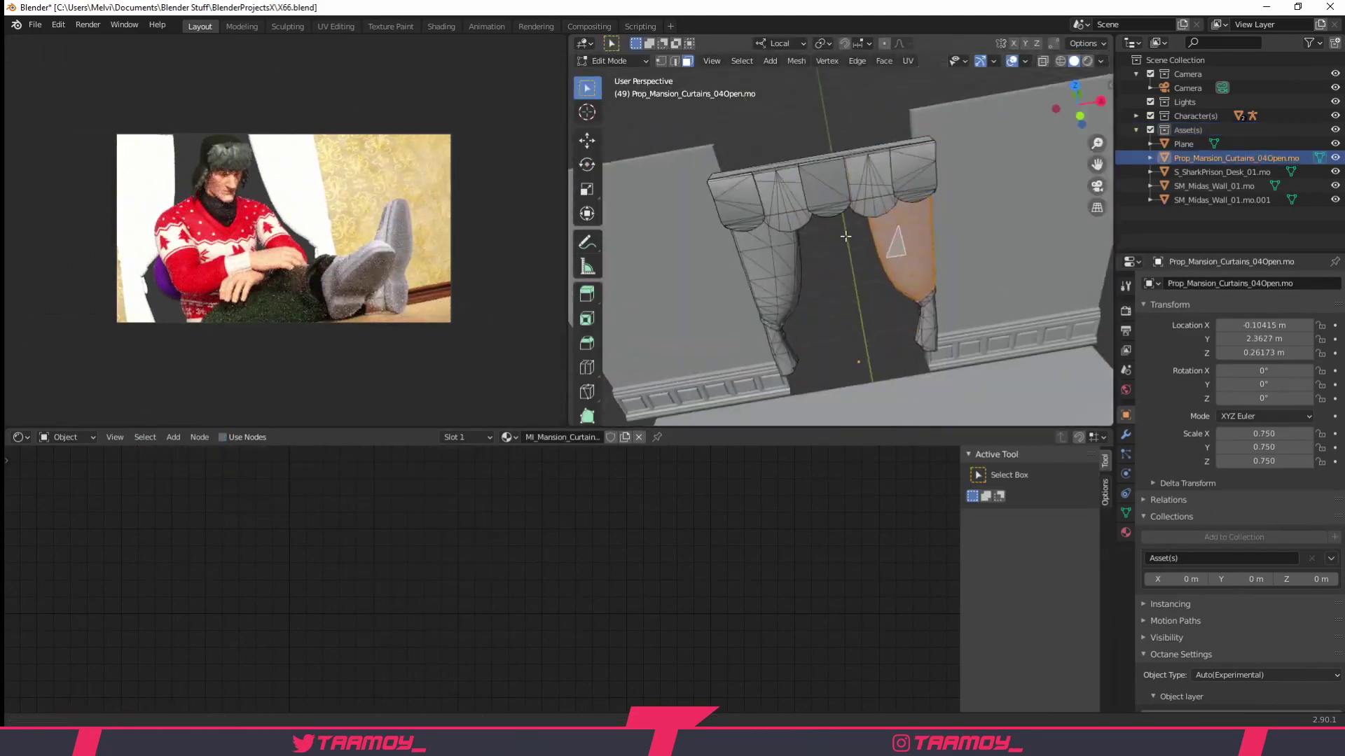
- Orbit the view around the curtain valance to inspect the duplicated curtains
mouse_move(817, 194)
middle_mouse_down()
mouse_move(801, 201)
mouse_move(845, 169)
middle_mouse_up()
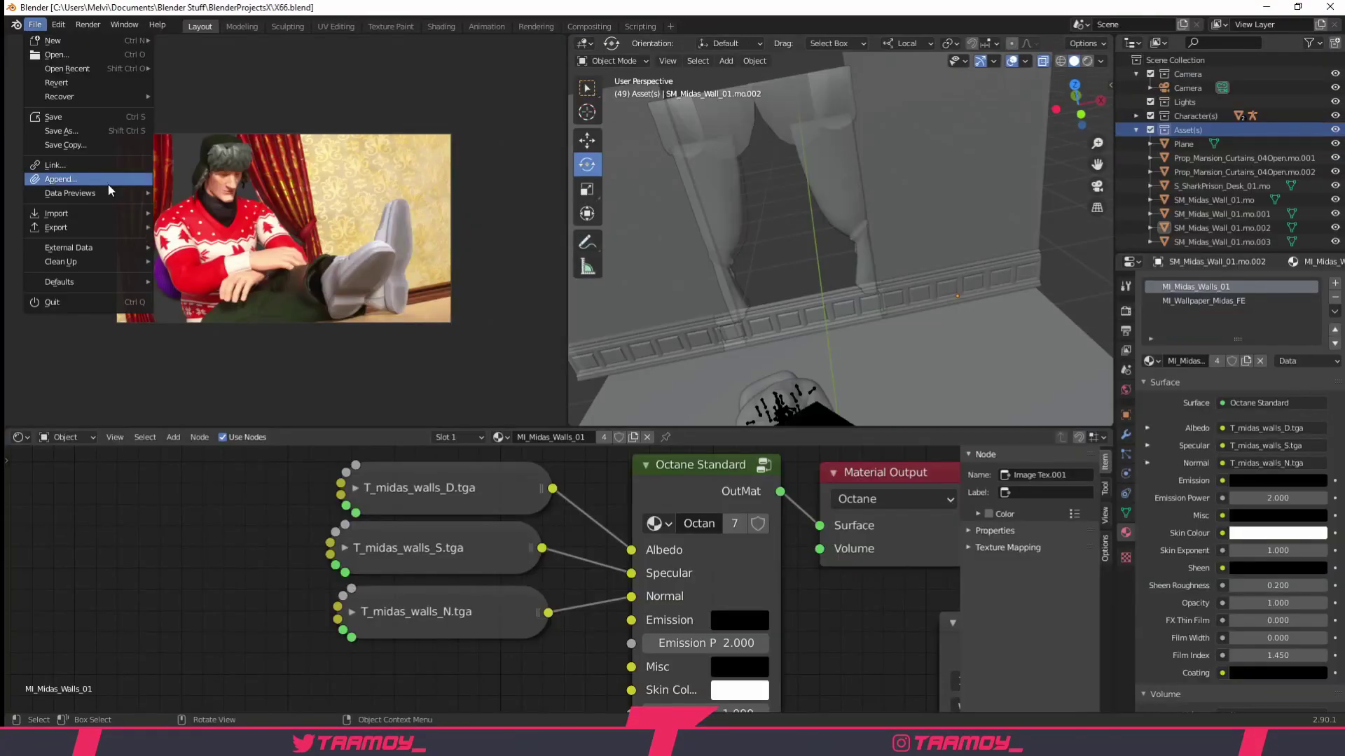
- Slide the book stack along its local X axis, then orbit around the book stacks
key("g")
key("x")
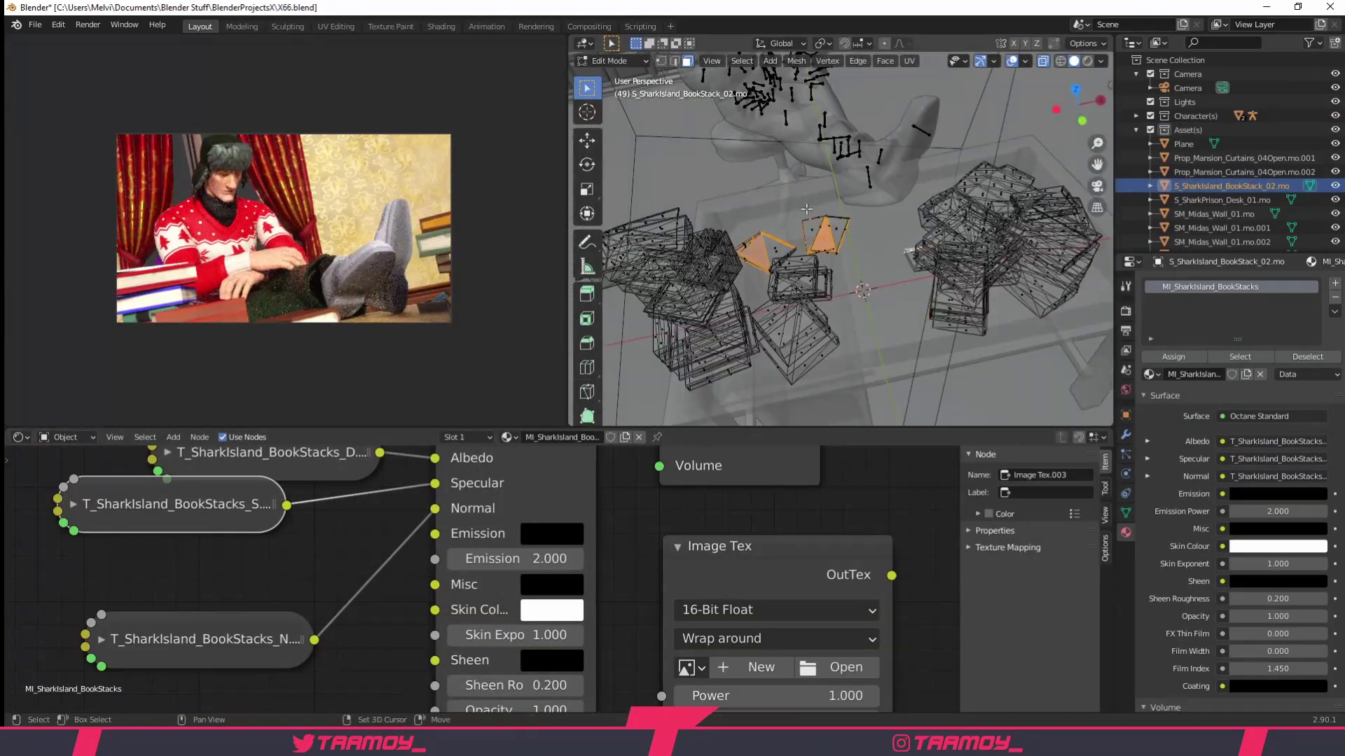
mouse_move(806, 208)
middle_mouse_down()
mouse_move(897, 276)
mouse_move(897, 344)
middle_mouse_up()
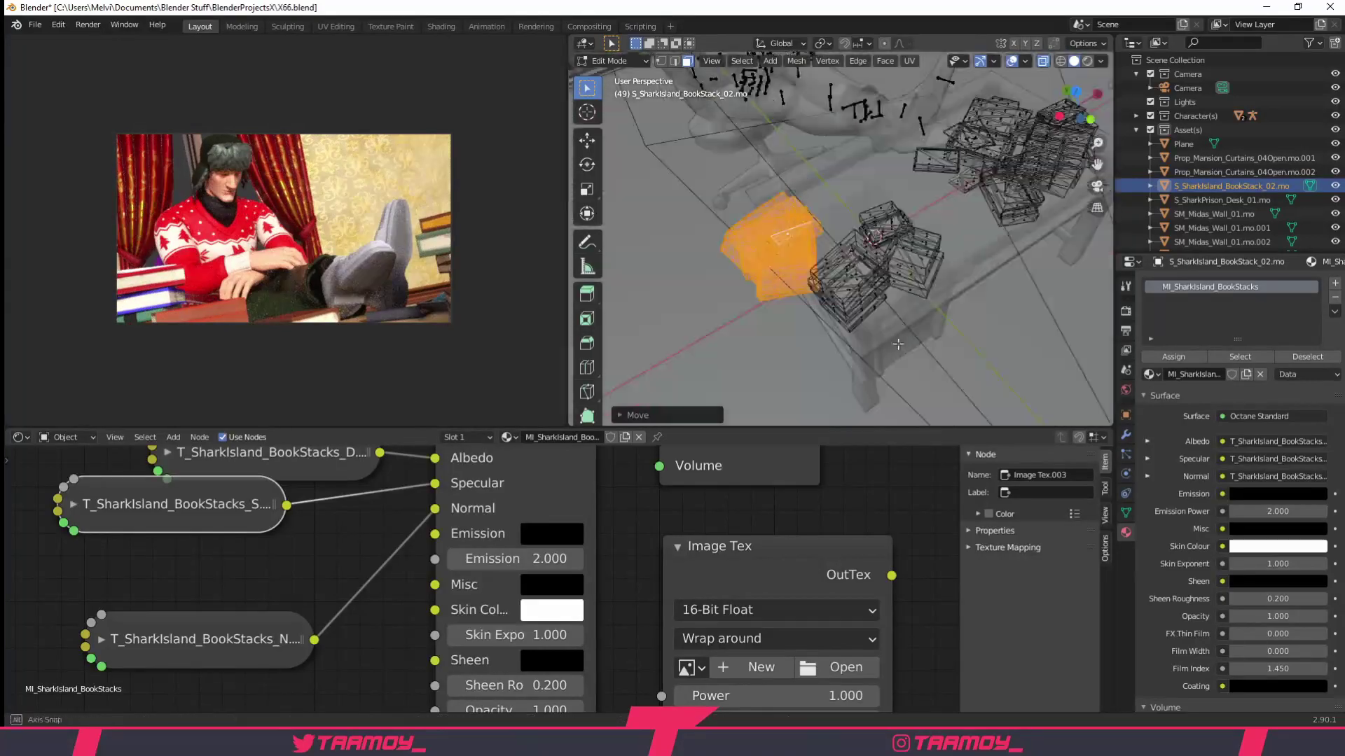
- Confirm the book stack's new position and save the blend file
left_click(946, 277)
key("ctrl+s")
middle_click_drag(946, 277, 1015, 268)
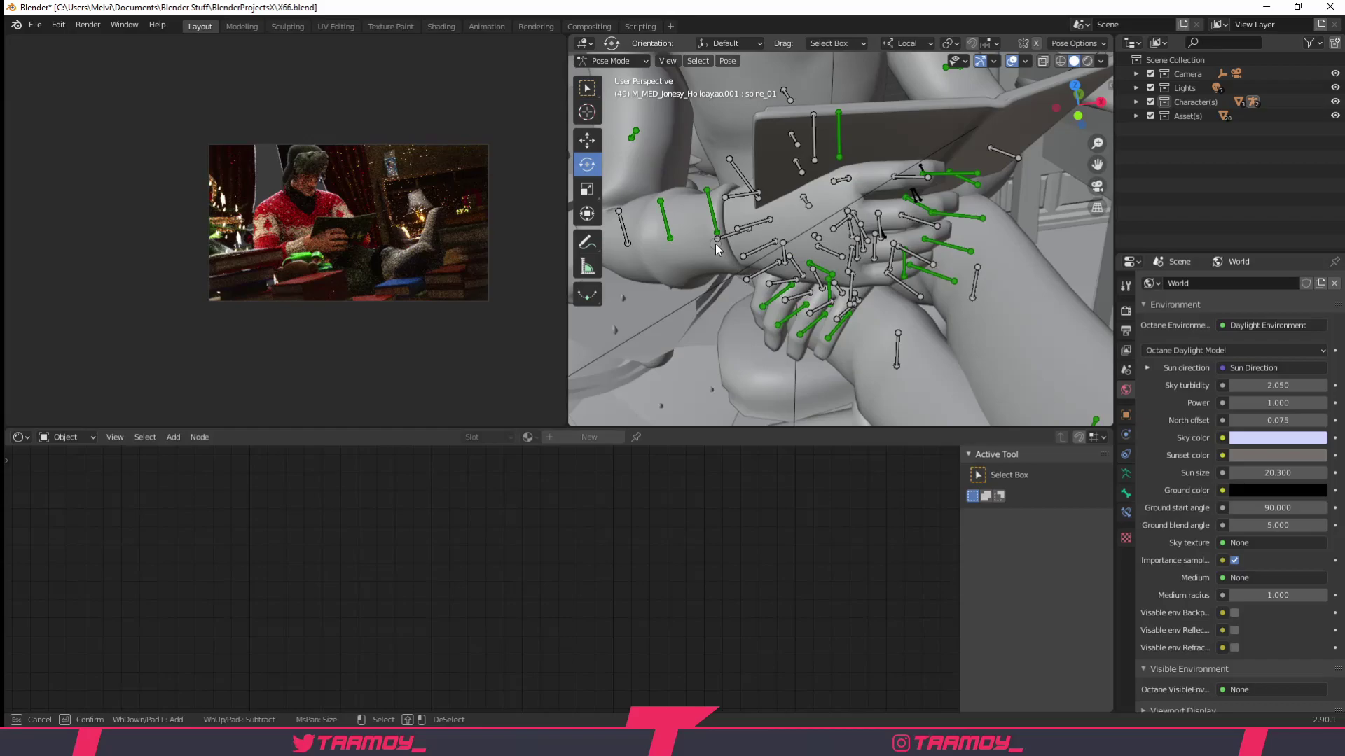
- Rotate the character's hand bones further to pose them on the book
middle_click_drag(717, 249, 768, 242)
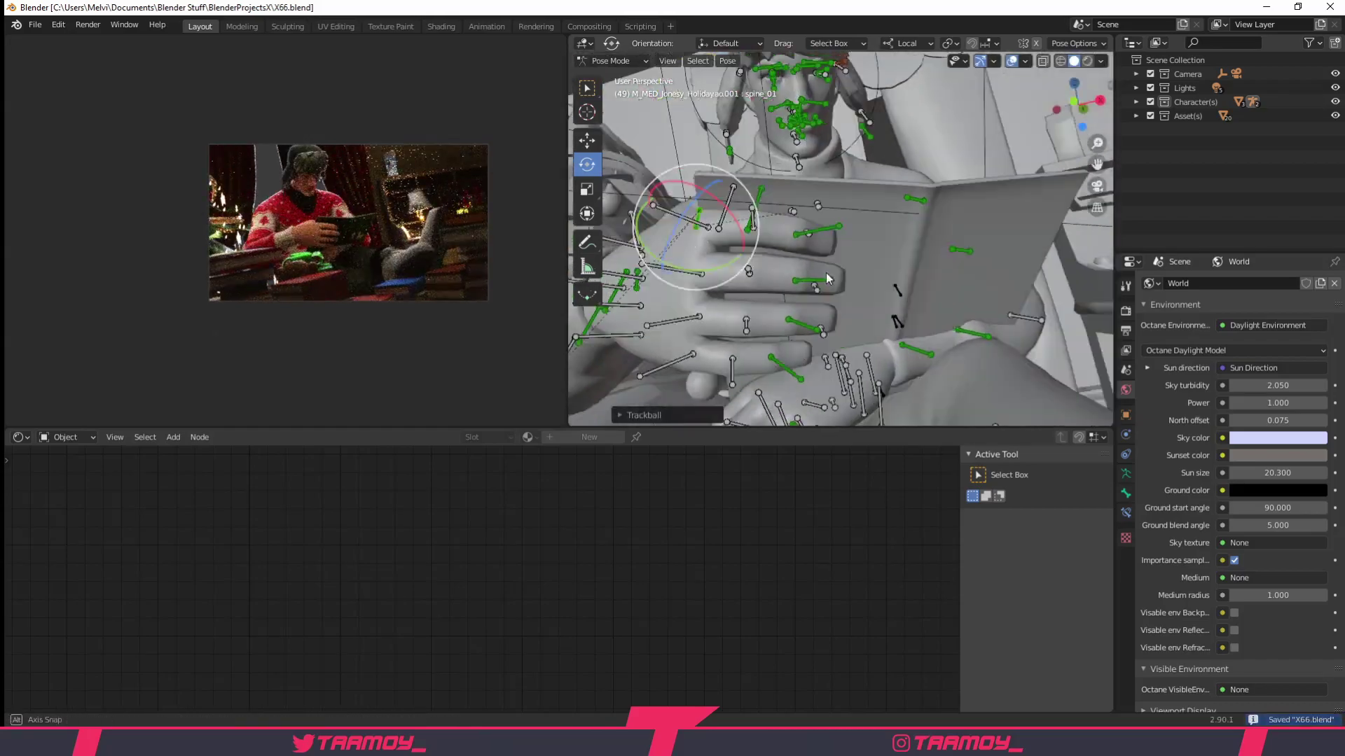
left_click(1013, 266)
key("r")
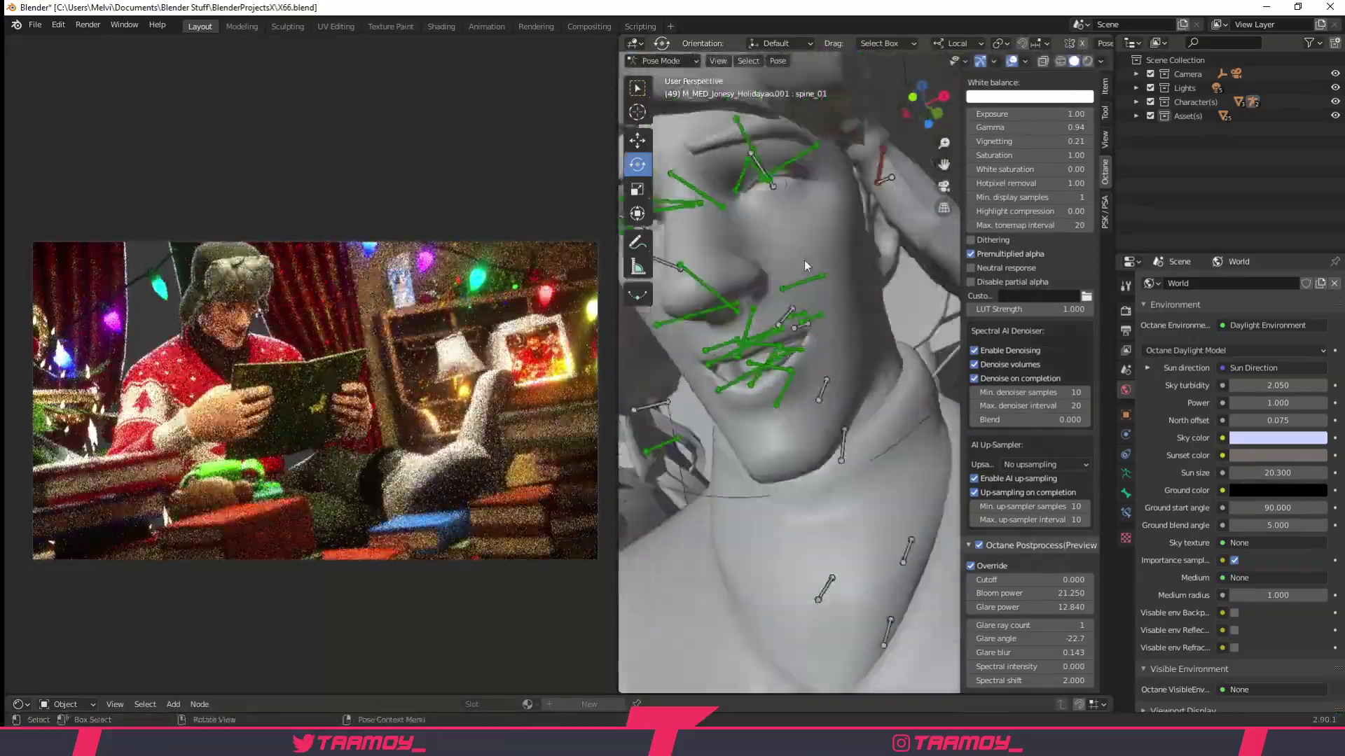
- Bring the character's face into close view and put the string lights into Edit Mode
middle_click_drag(804, 260, 843, 284)
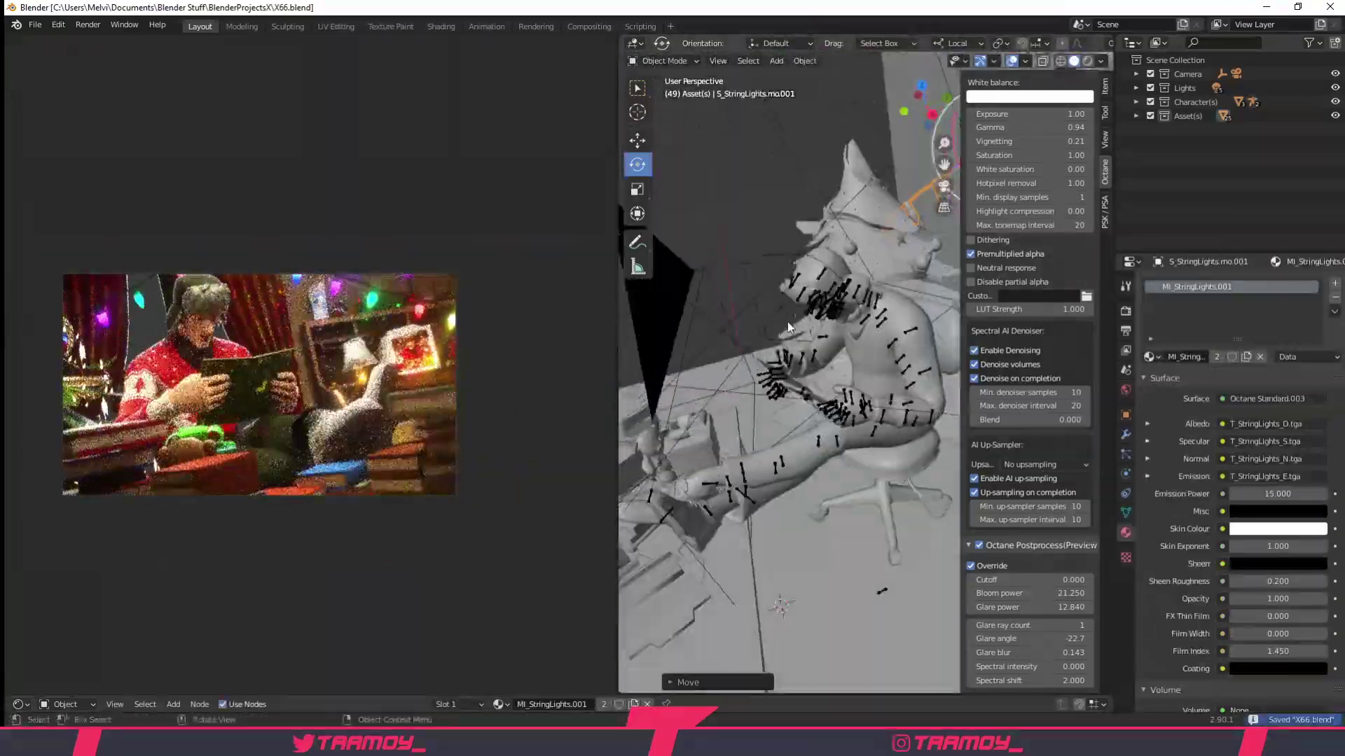
key("Tab")
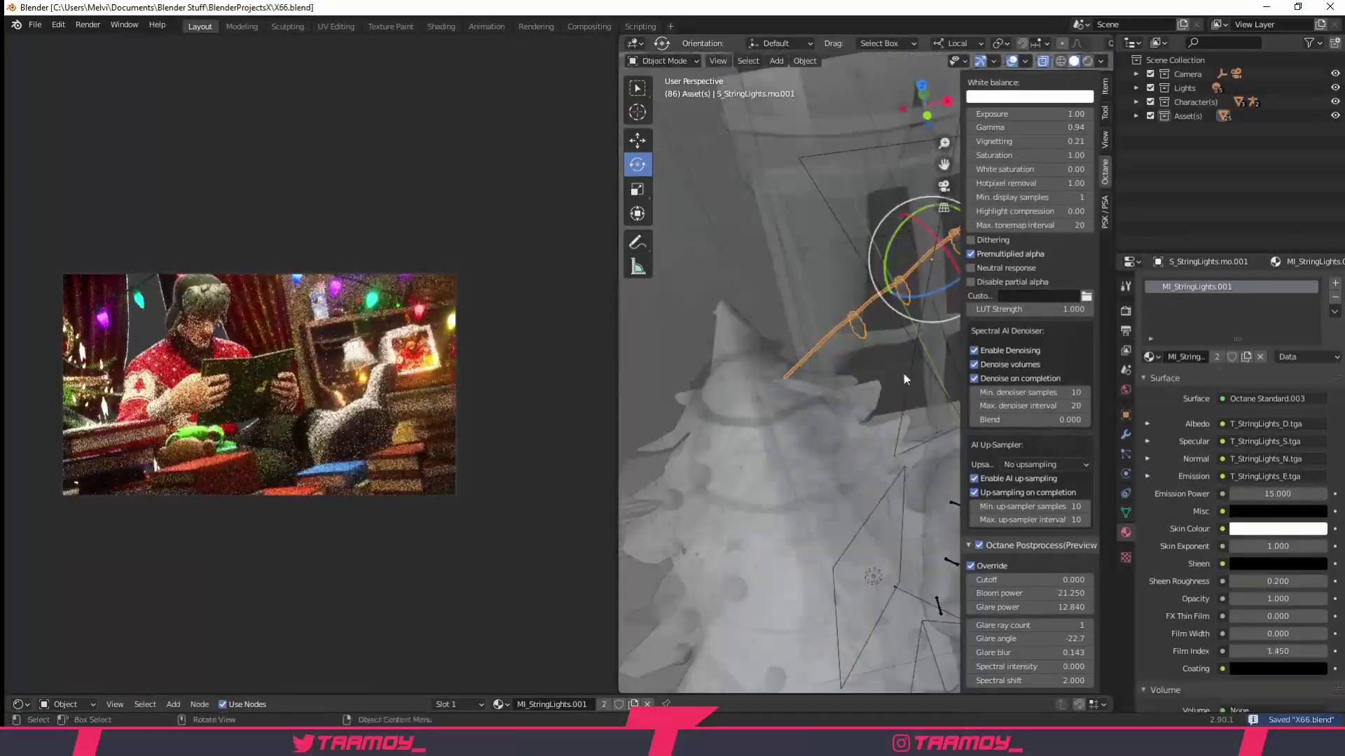